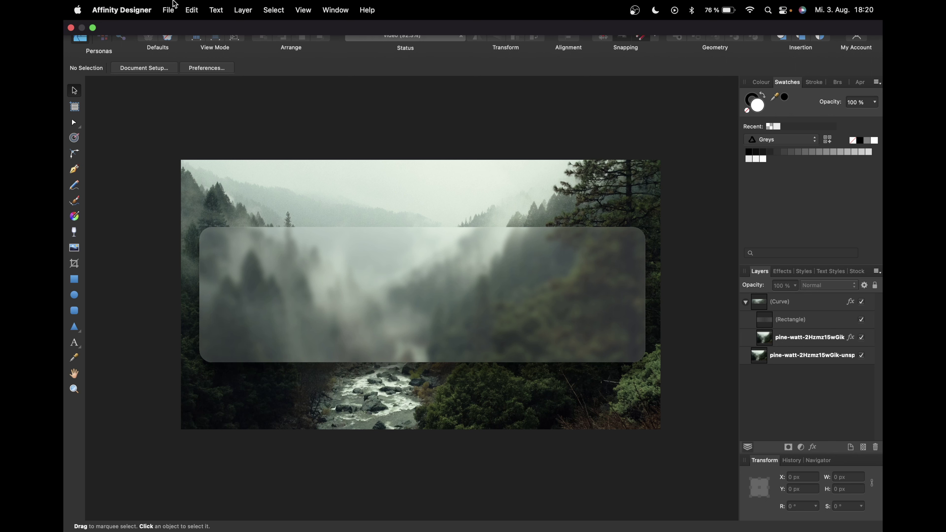
- Create a new 1920 × 1080 px document from File > New
click(170, 7)
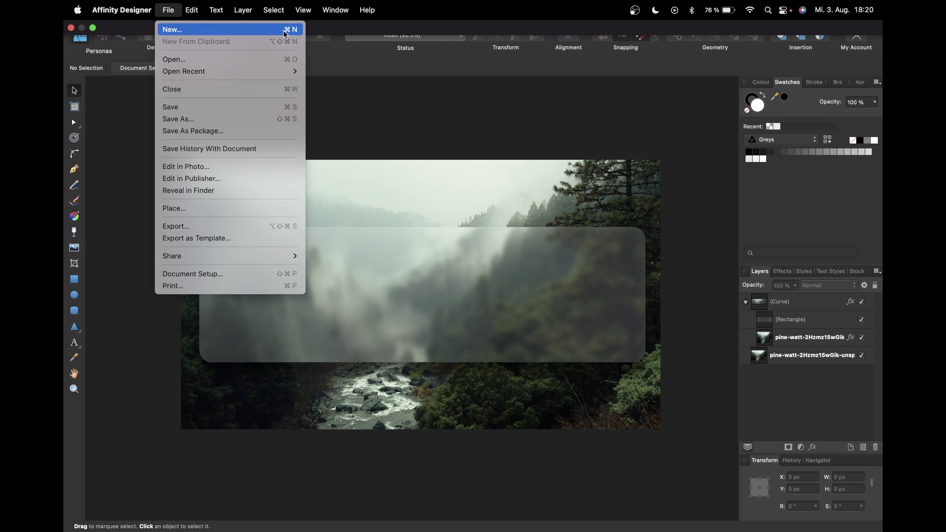
click(267, 34)
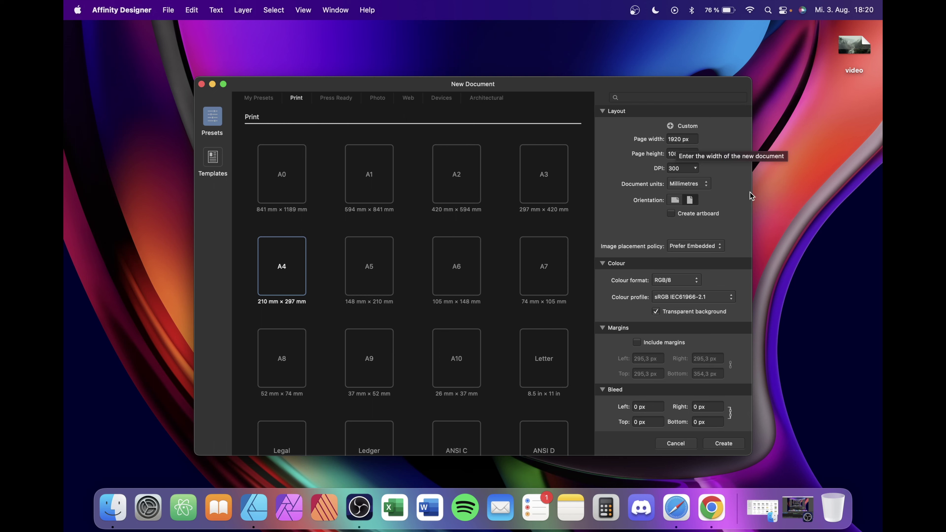
click(730, 441)
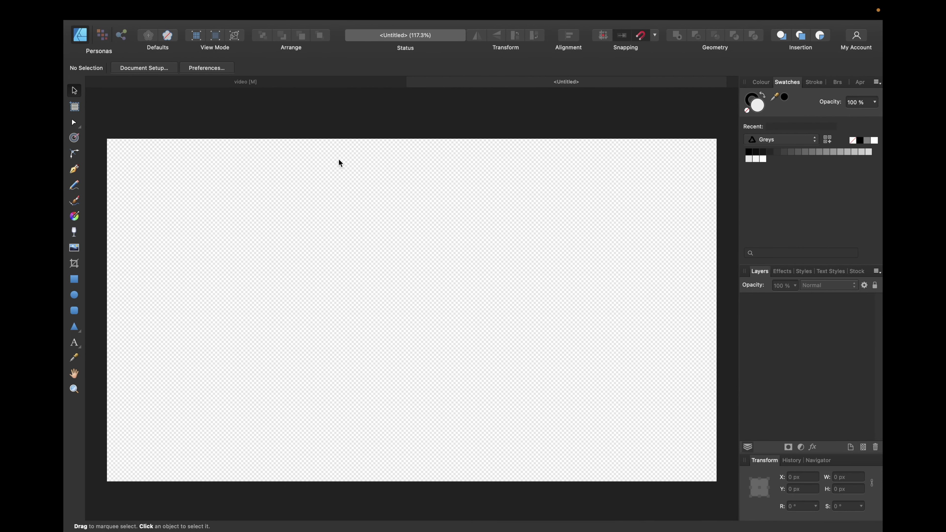
- Copy the forest photo layer from the finished example and paste it into the Untitled document
click(271, 83)
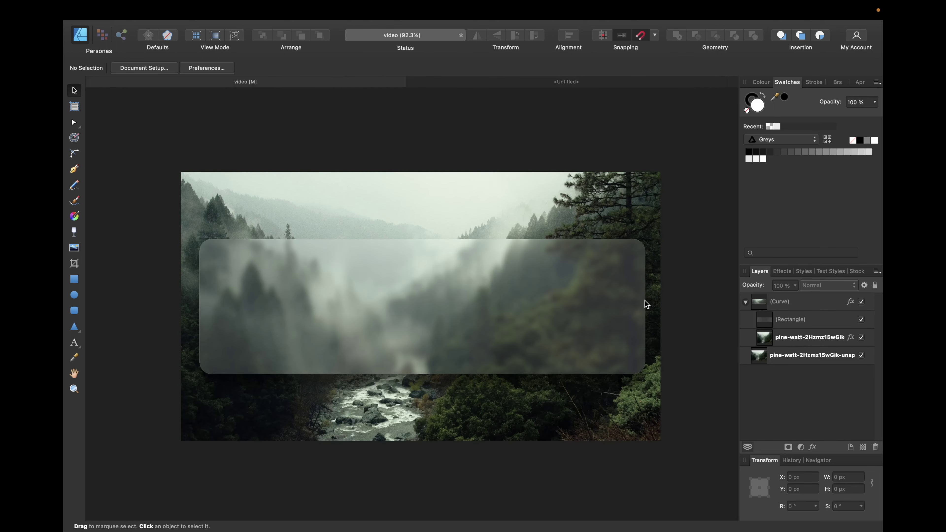
click(802, 358)
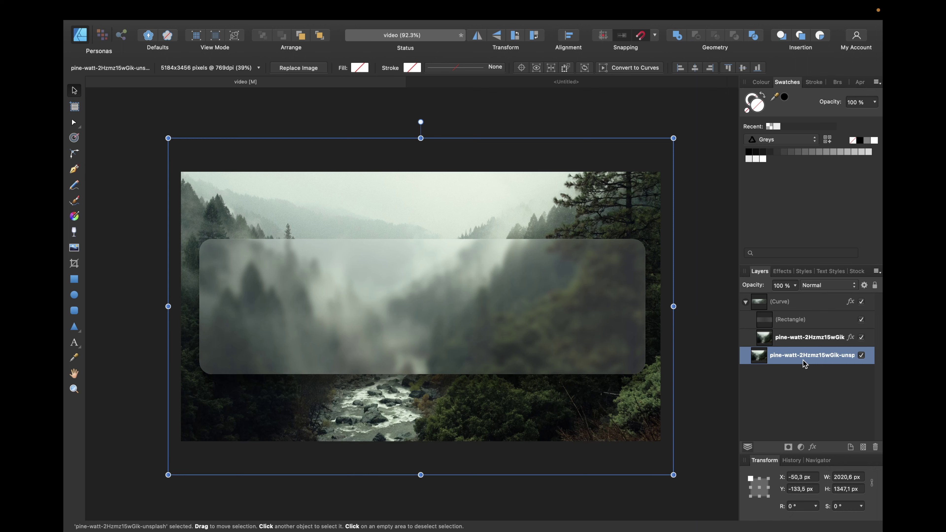
click(549, 83)
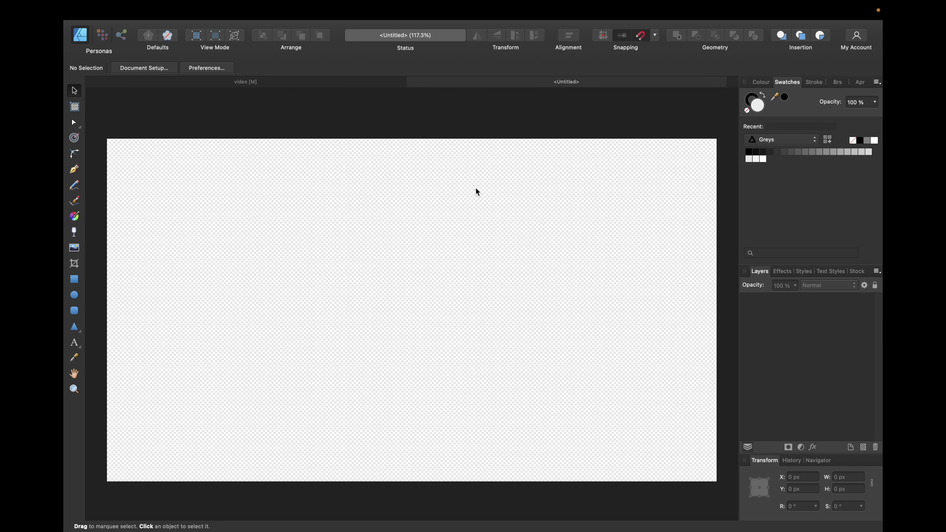
key(super+v)
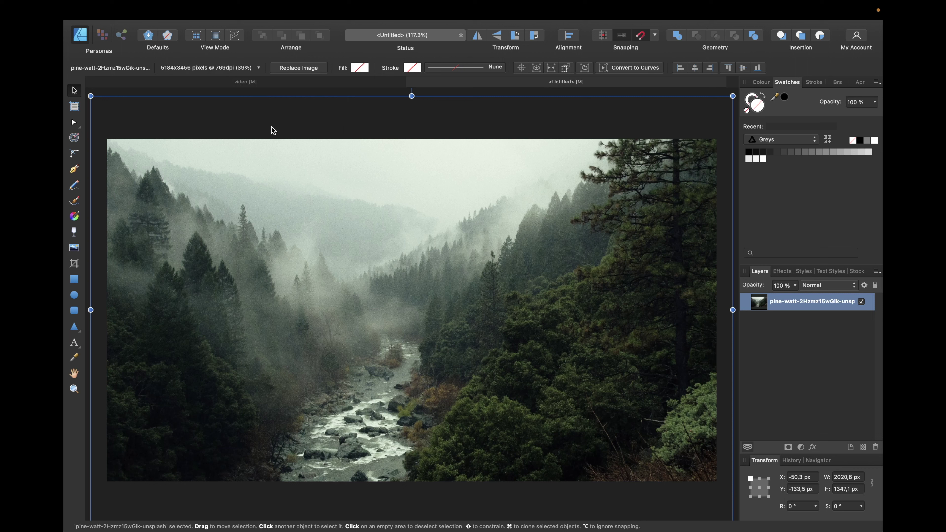
click(74, 279)
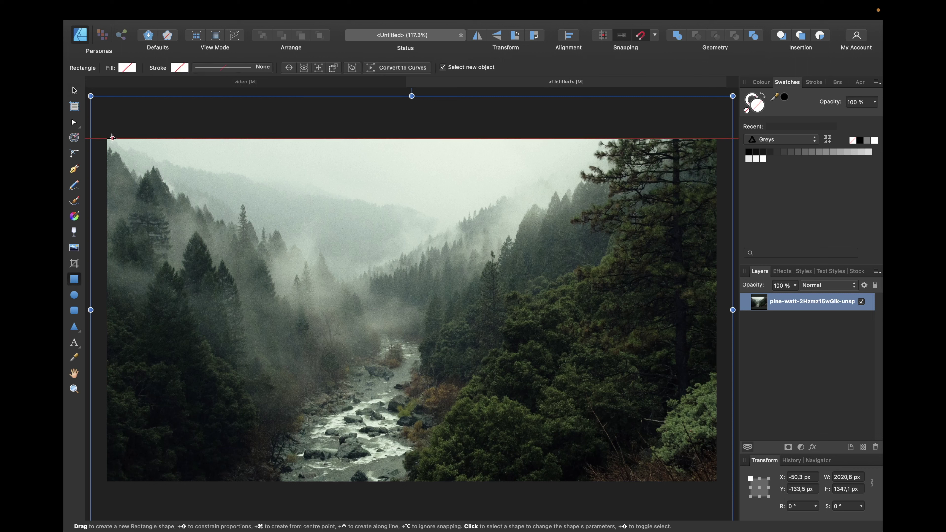
- Draw a rectangle over the photo and size it to 1813.1 × 540 px, centred
drag(108, 138, 717, 481)
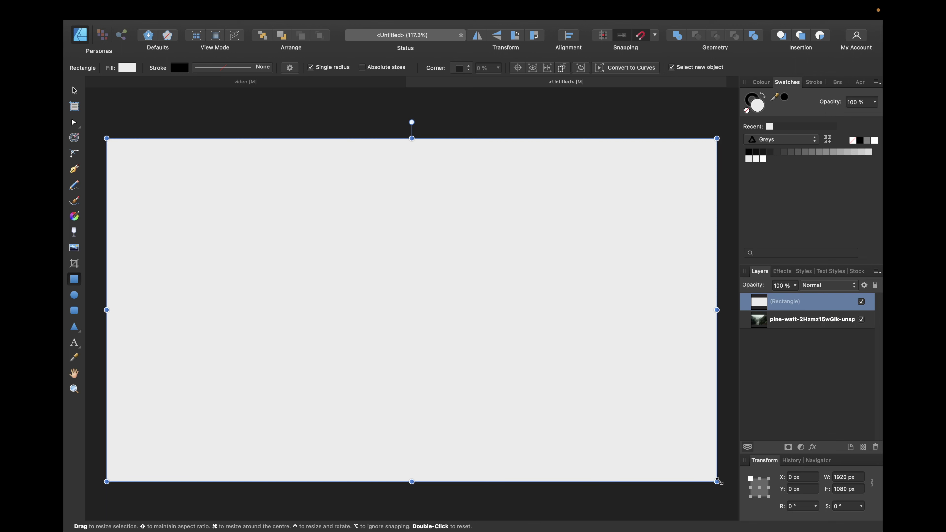
drag(717, 481, 412, 309)
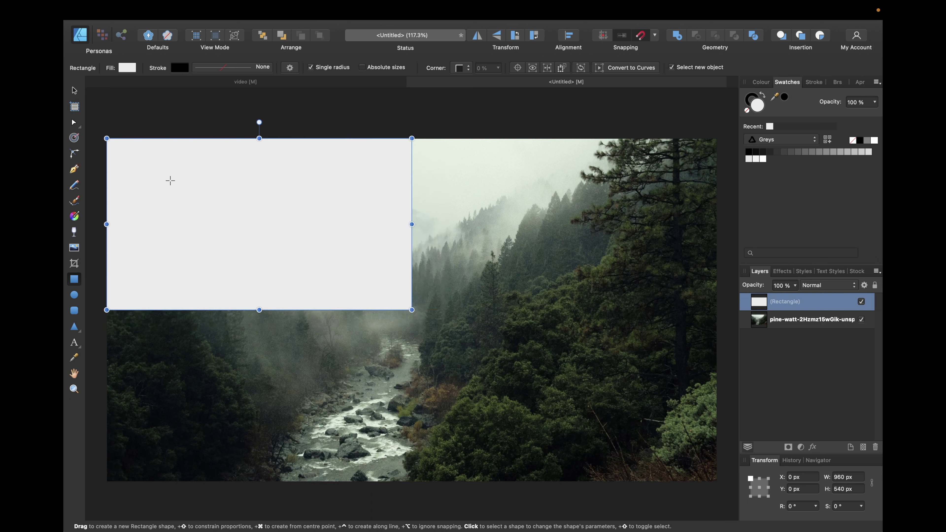
click(74, 92)
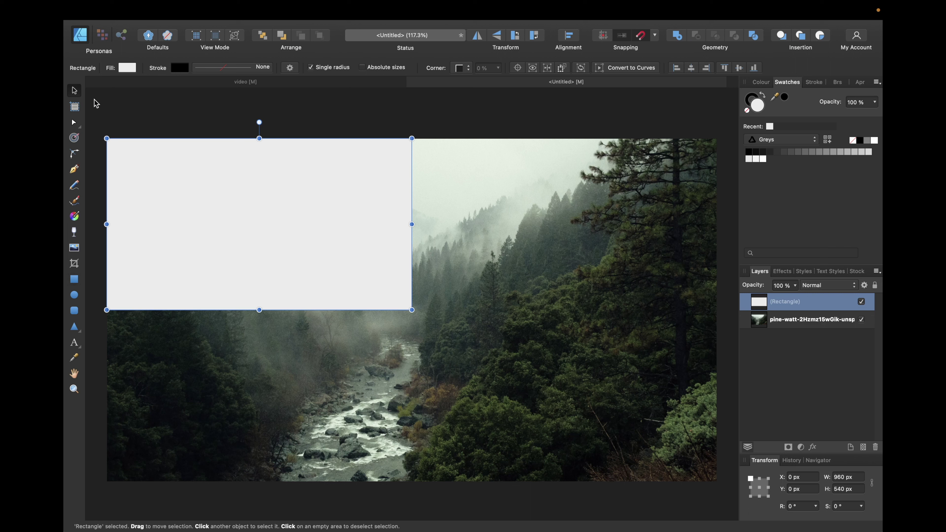
drag(207, 181, 363, 298)
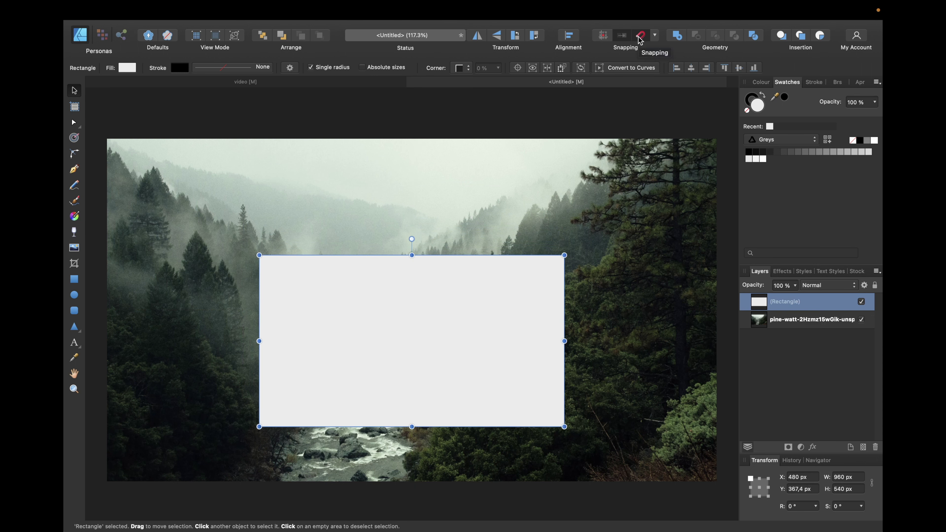
drag(428, 344, 430, 316)
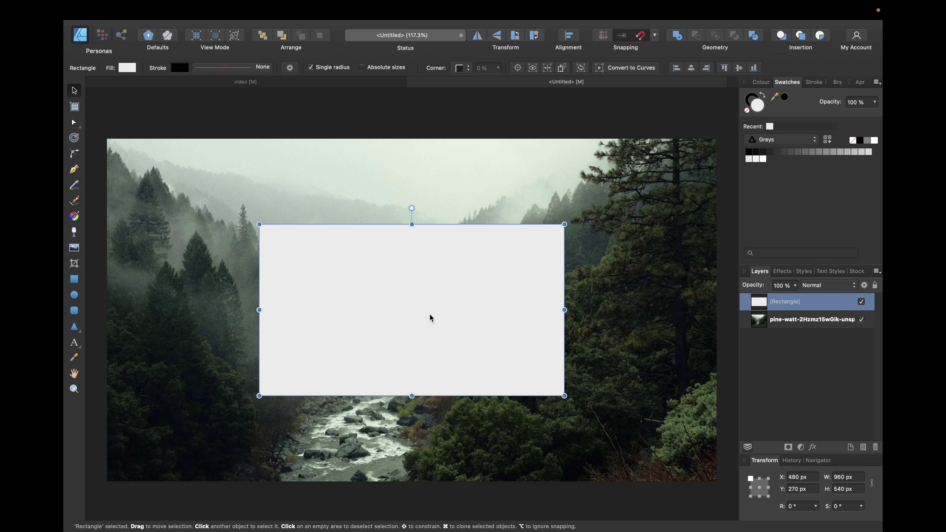
drag(262, 308, 123, 299)
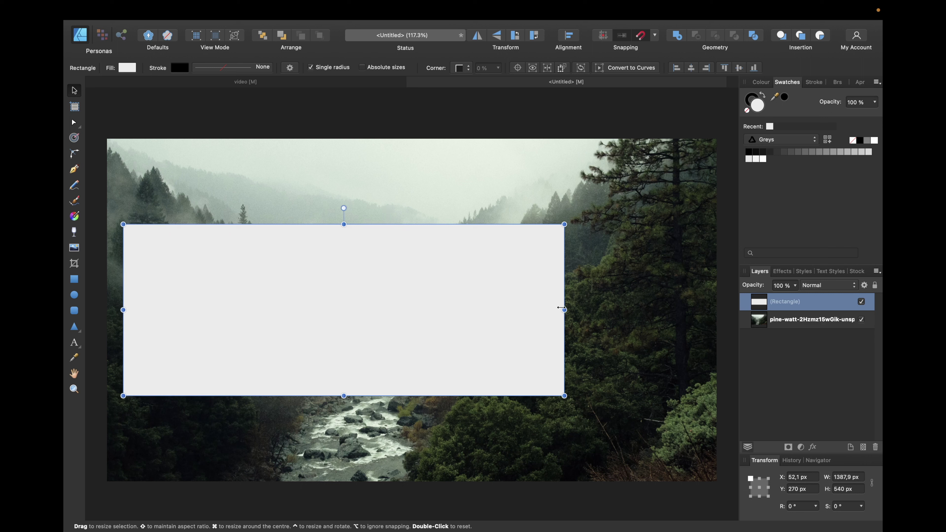
drag(564, 310, 700, 313)
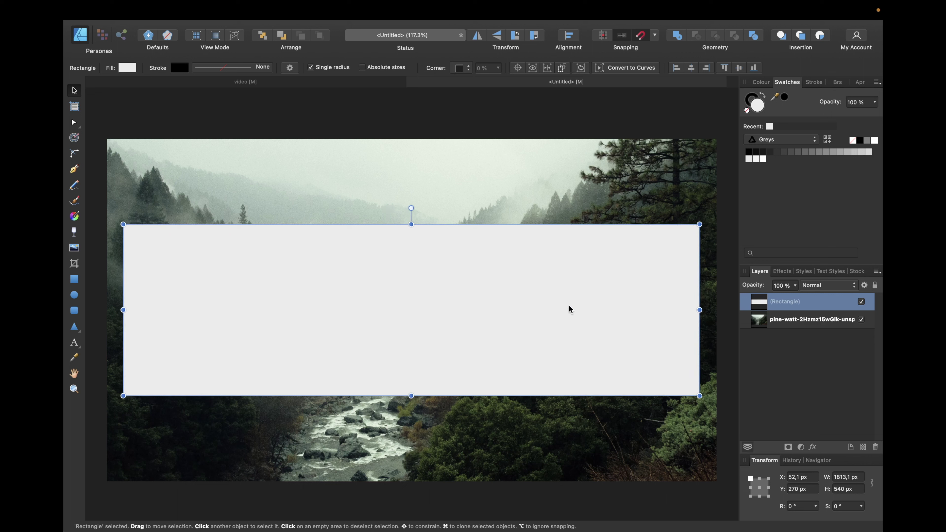
drag(569, 305, 568, 310)
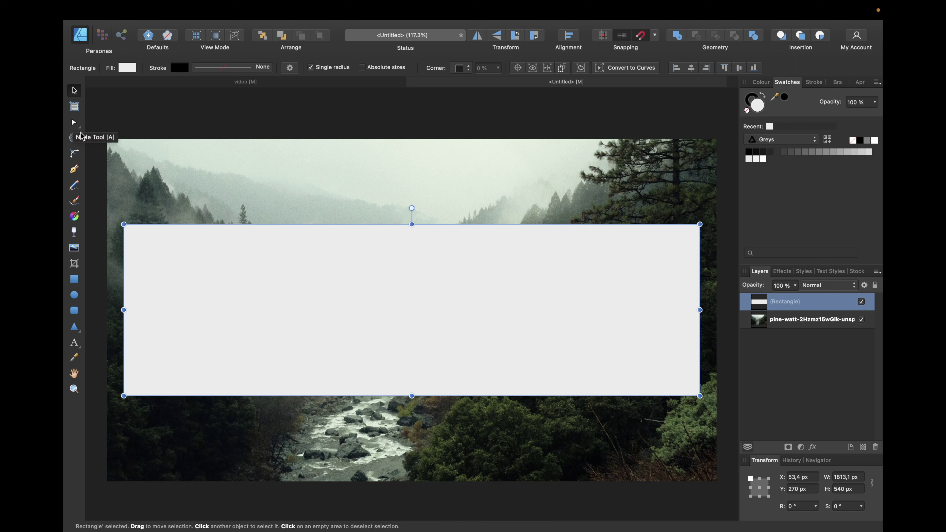
- Select all four rectangle corners with the Corner Tool and set their radius to 50 px
click(74, 152)
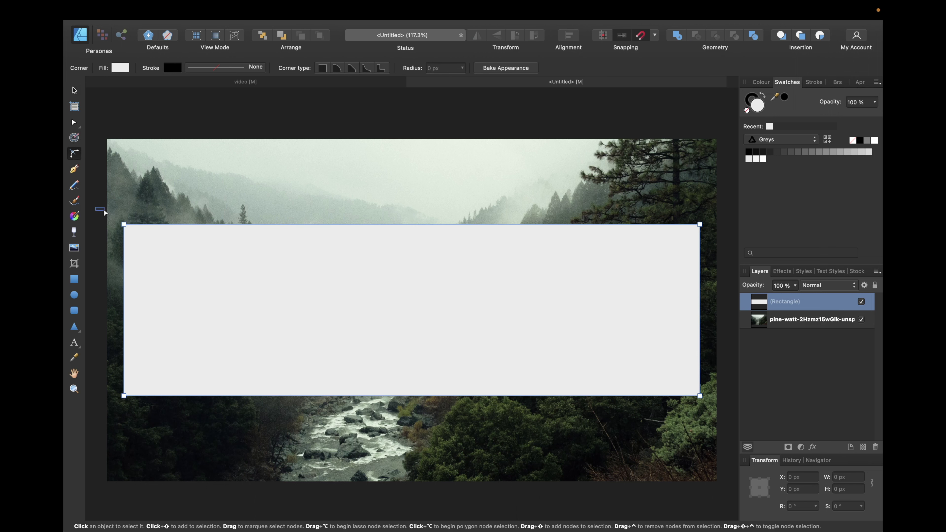
drag(104, 210, 724, 427)
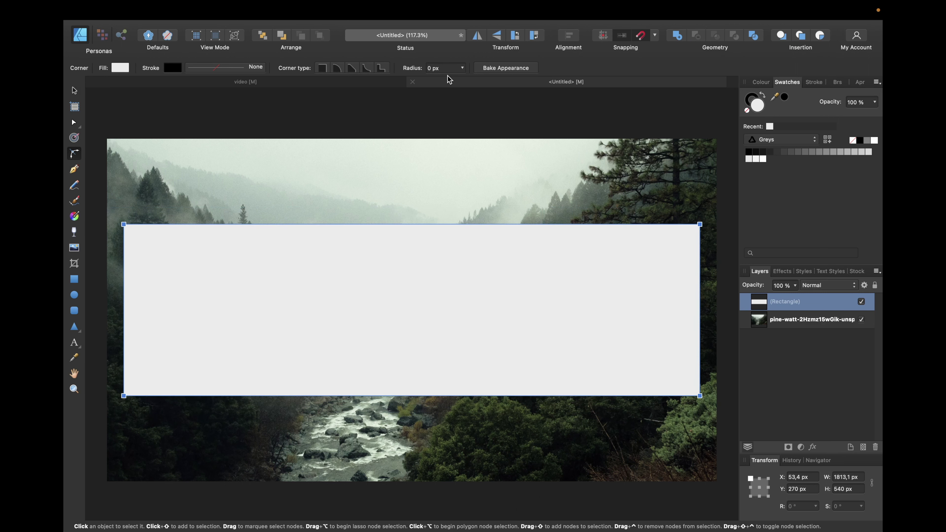
click(433, 68)
text(50)
key(Return)
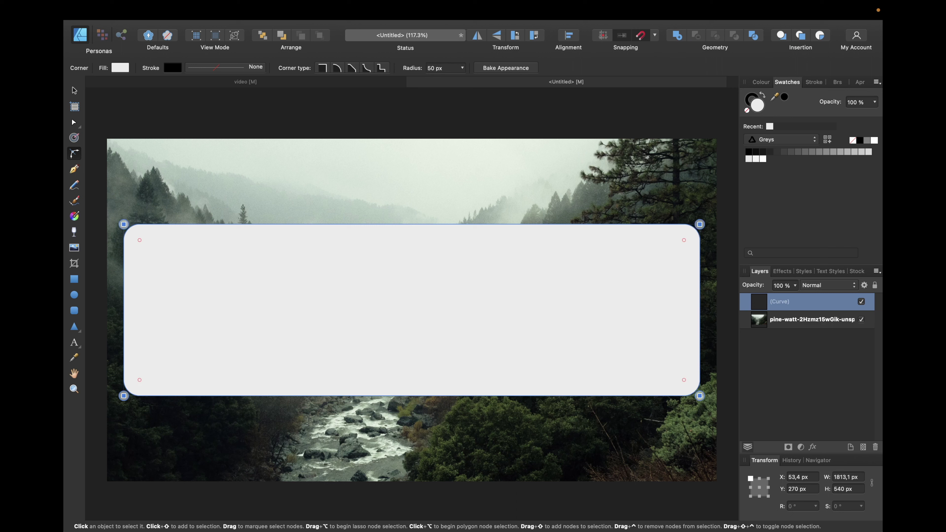
click(619, 119)
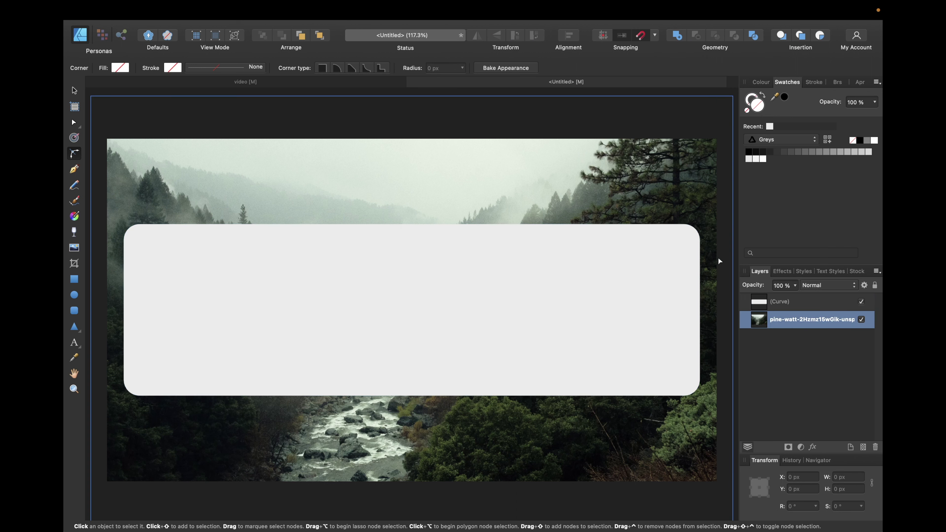
- Duplicate the forest photo layer and drag the copy into the rounded rectangle's group
click(789, 306)
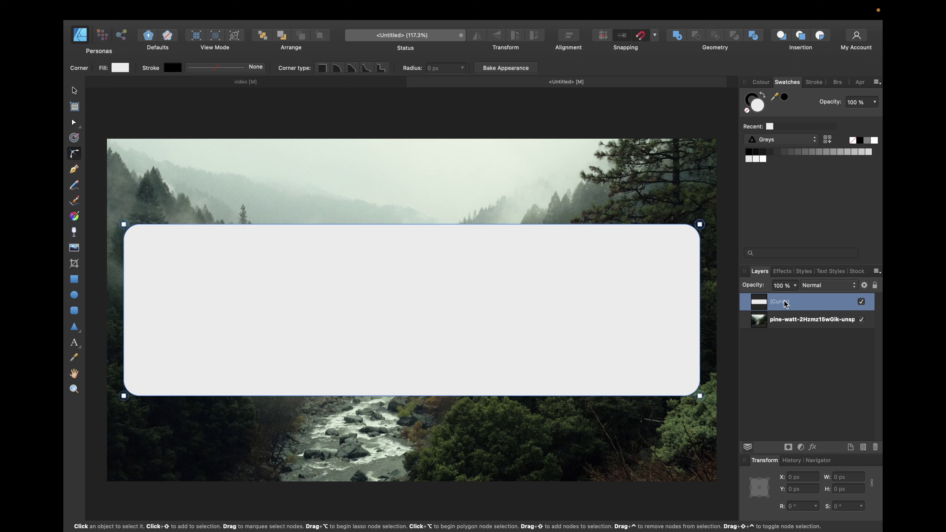
key(super+j)
click(789, 340)
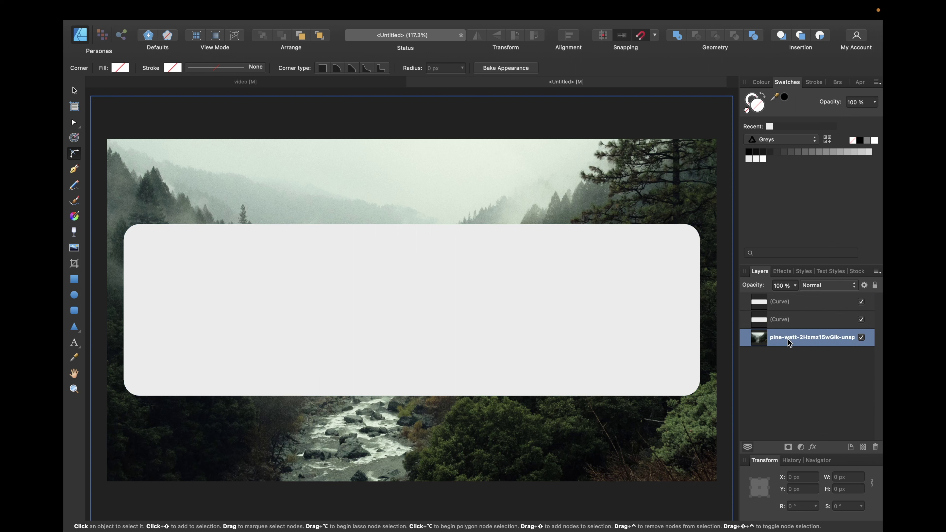
key(super+j)
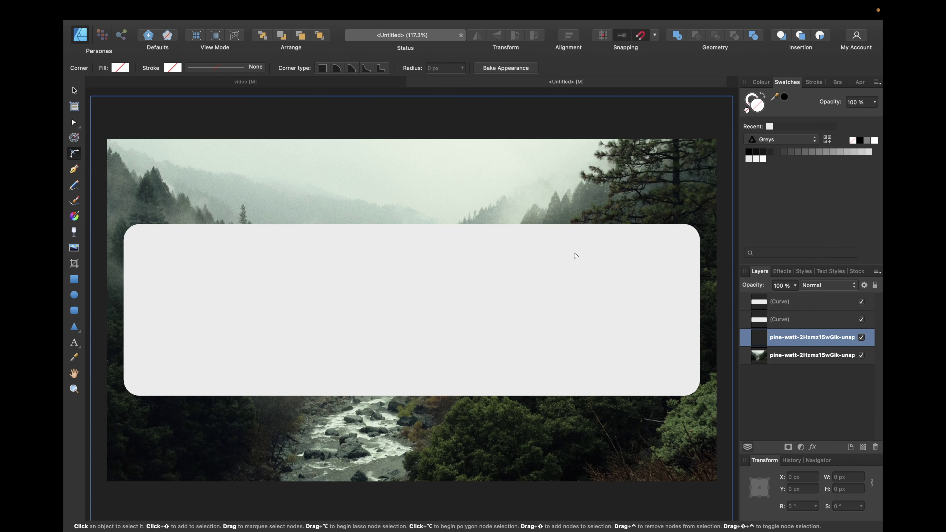
scroll(503, 169, down, 2)
scroll(503, 169, down, 1)
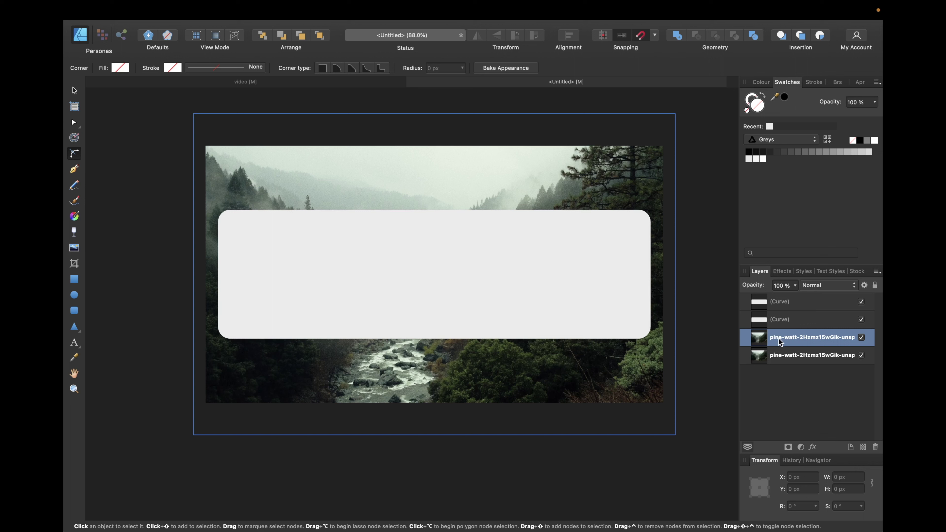
mouse_move(780, 342)
mouse_down()
mouse_move(771, 311)
mouse_move(794, 310)
mouse_move(768, 331)
mouse_move(770, 311)
mouse_move(774, 340)
mouse_up()
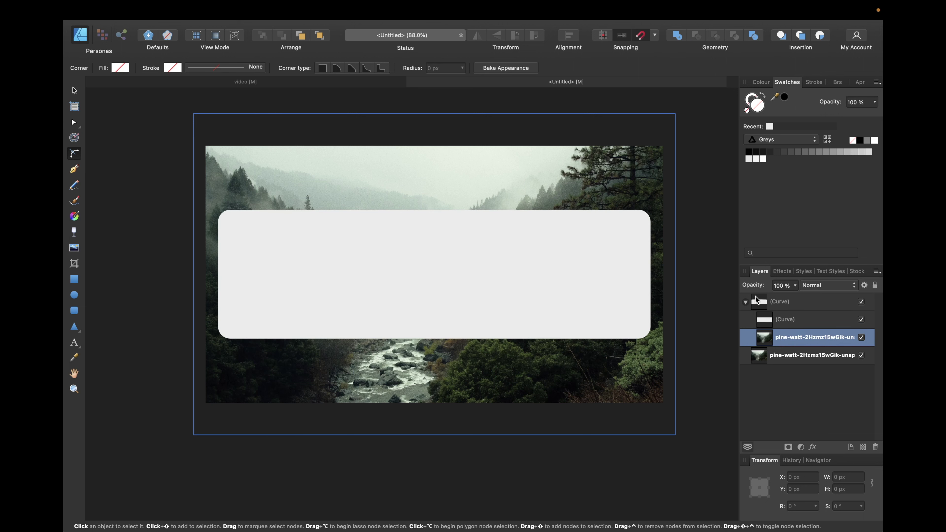
click(744, 302)
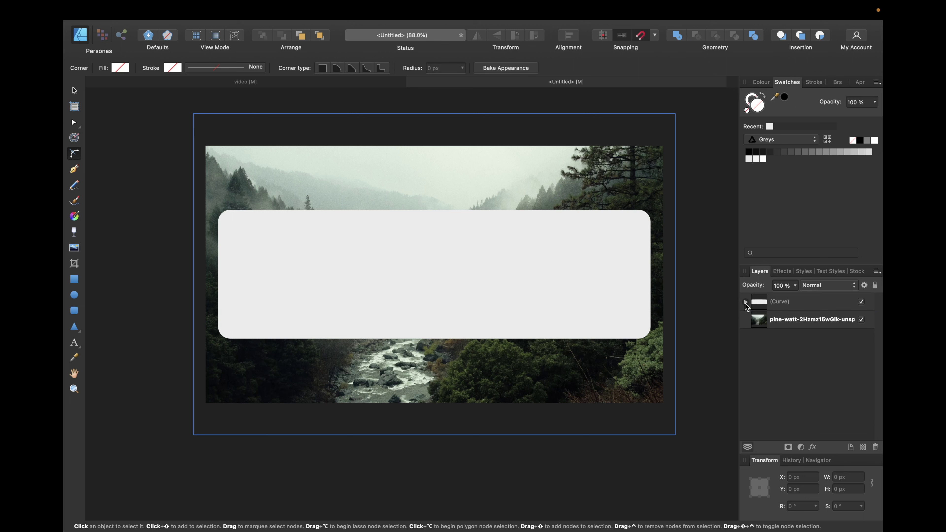
click(744, 302)
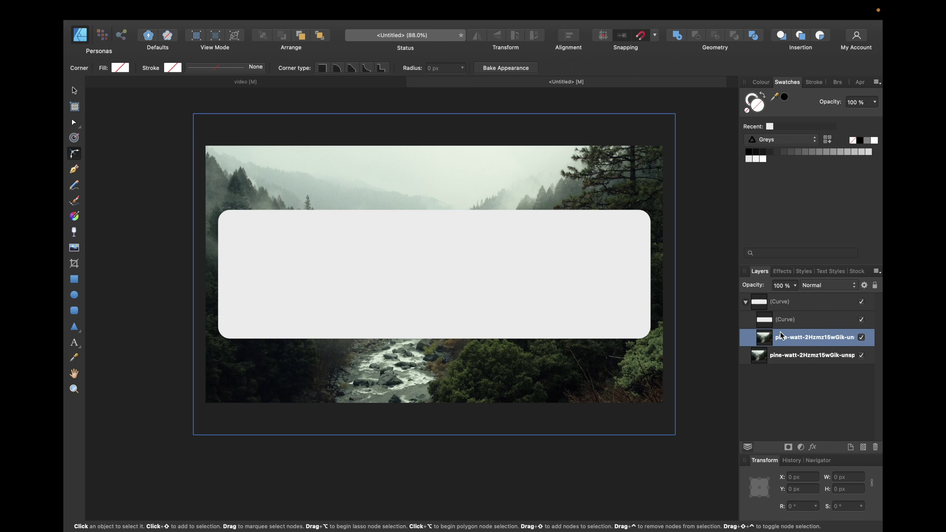
- Enable Gaussian Blur on the nested photo copy with an 8 px radius
click(781, 271)
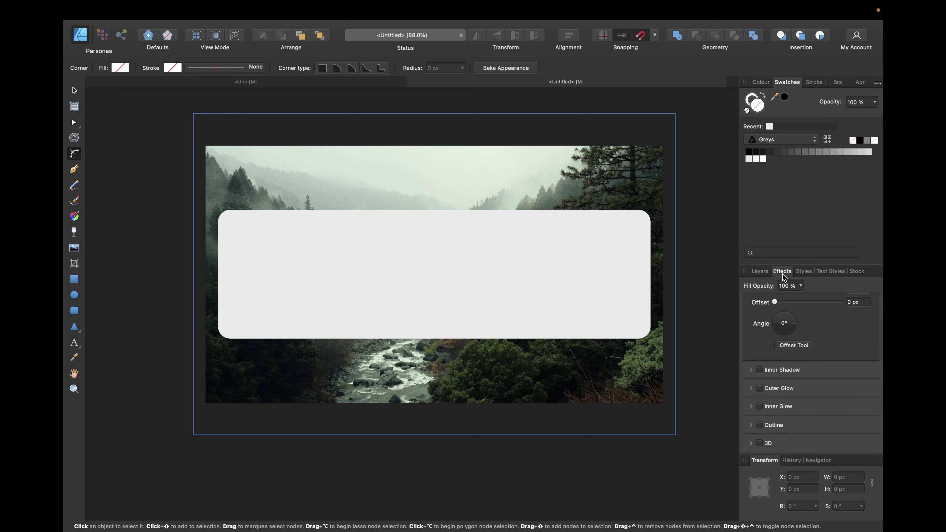
scroll(834, 349, up, 5)
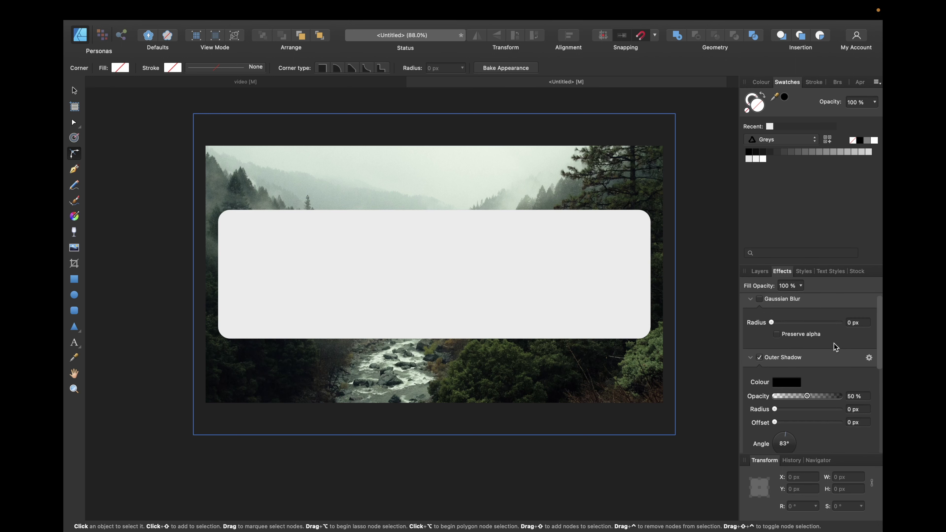
click(767, 362)
scroll(758, 364, down, 2)
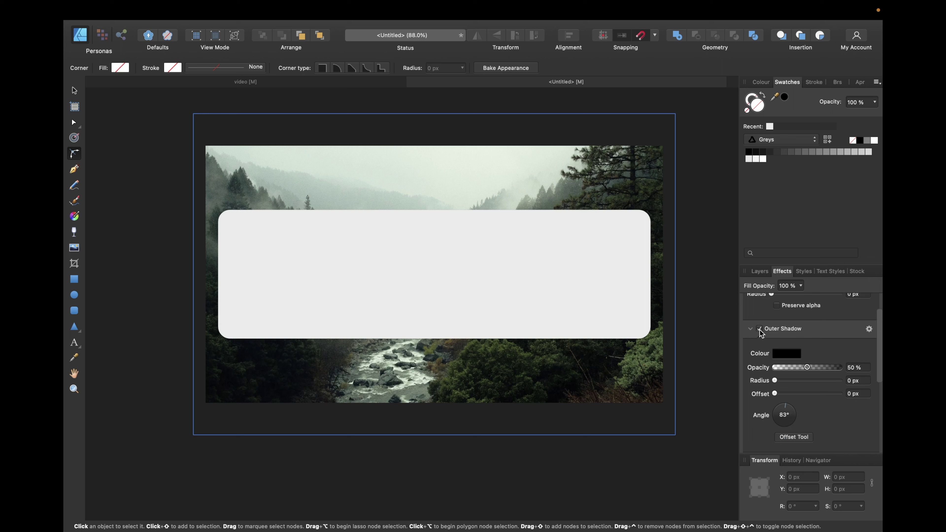
click(756, 329)
scroll(741, 340, up, 2)
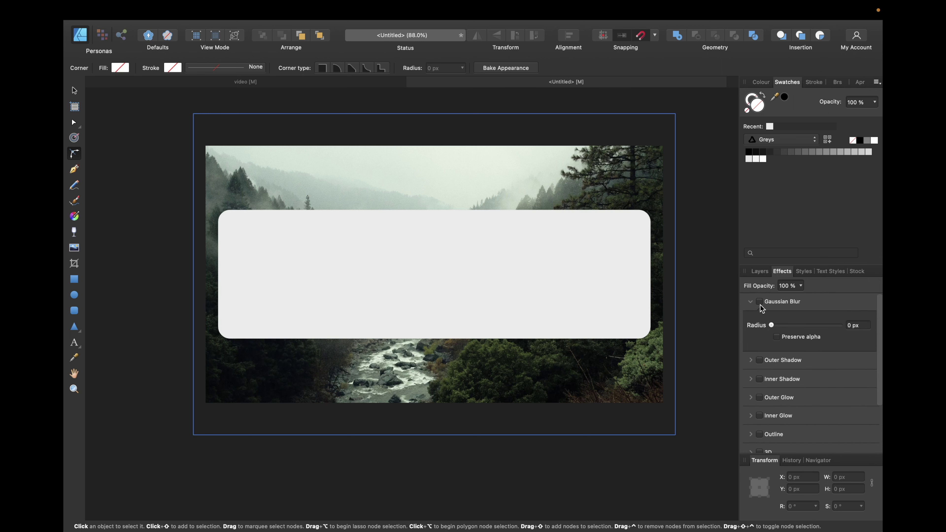
click(759, 302)
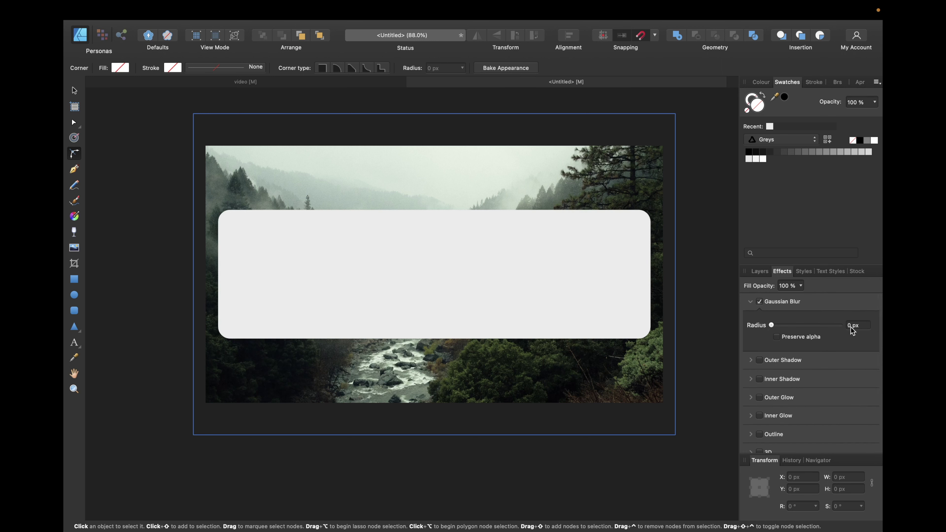
key(BackSpace)
text(8)
- Select the inner curve and drag a linear gradient fill from its left edge to its right edge
key(Return)
click(767, 276)
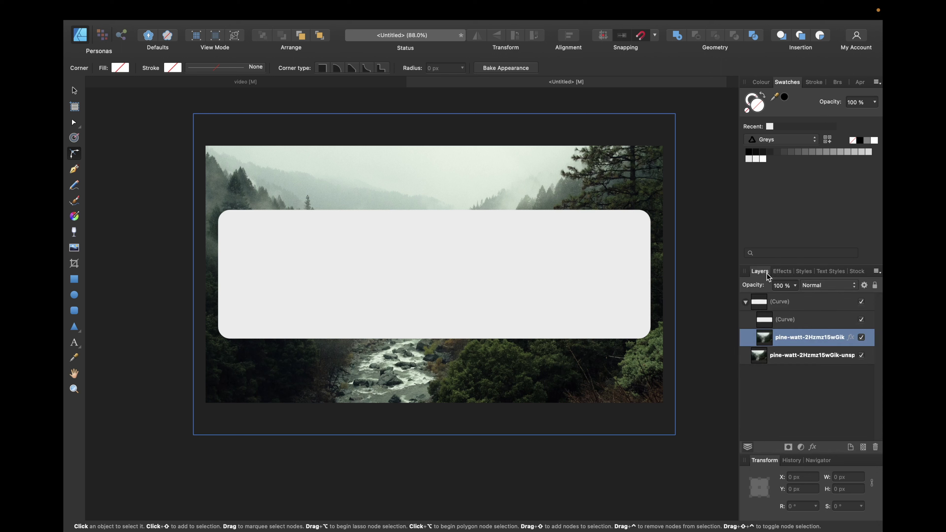
click(785, 319)
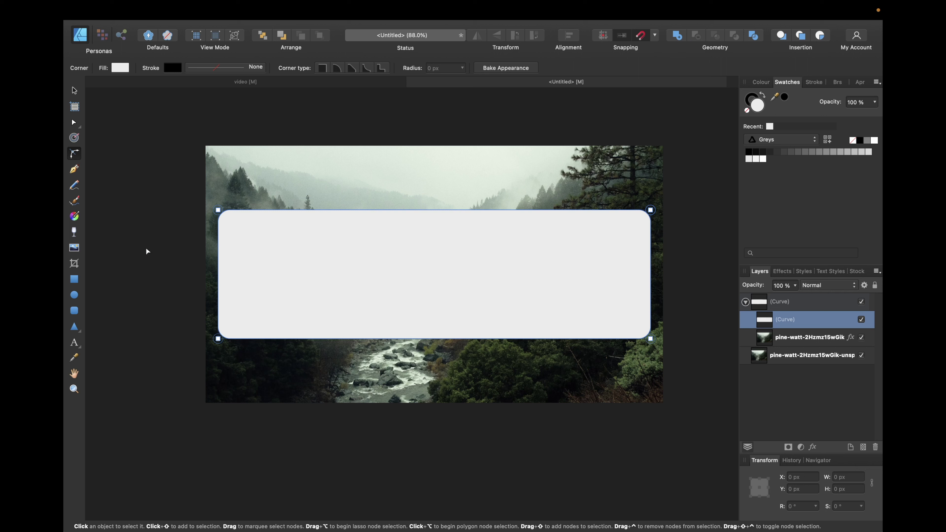
click(75, 217)
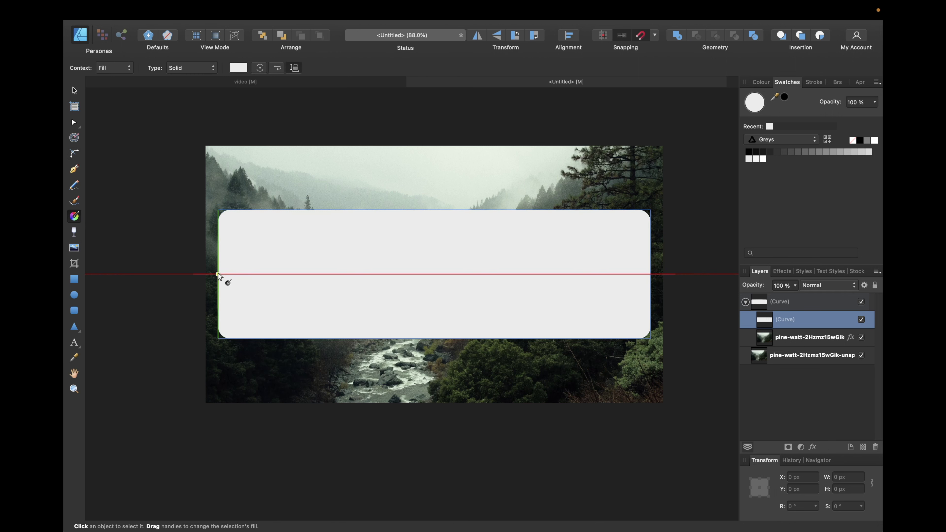
drag(218, 275, 650, 275)
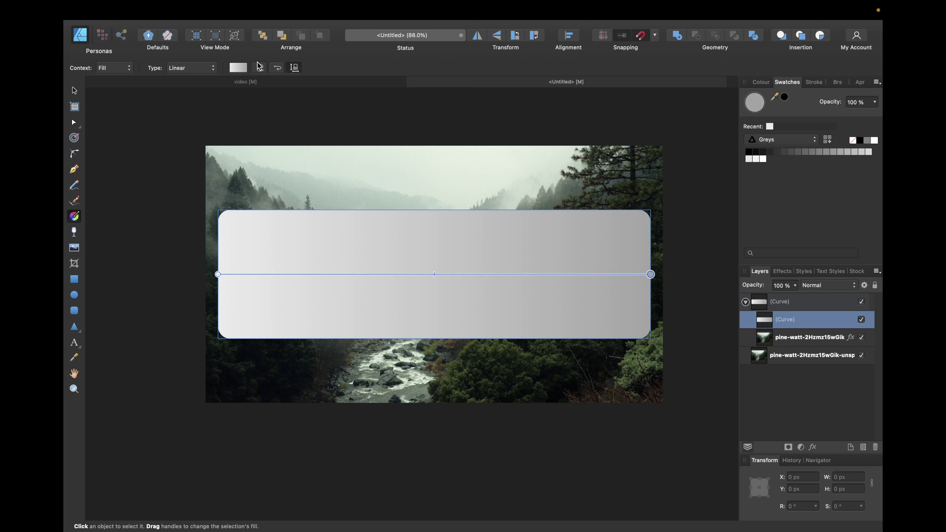
- Make the first gradient stop white from the Greys palette at 40% opacity
click(235, 67)
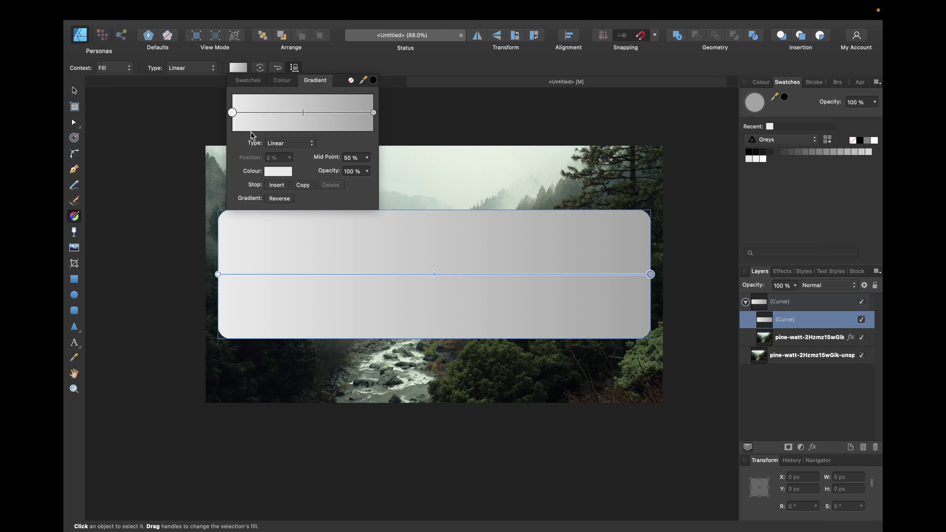
click(275, 173)
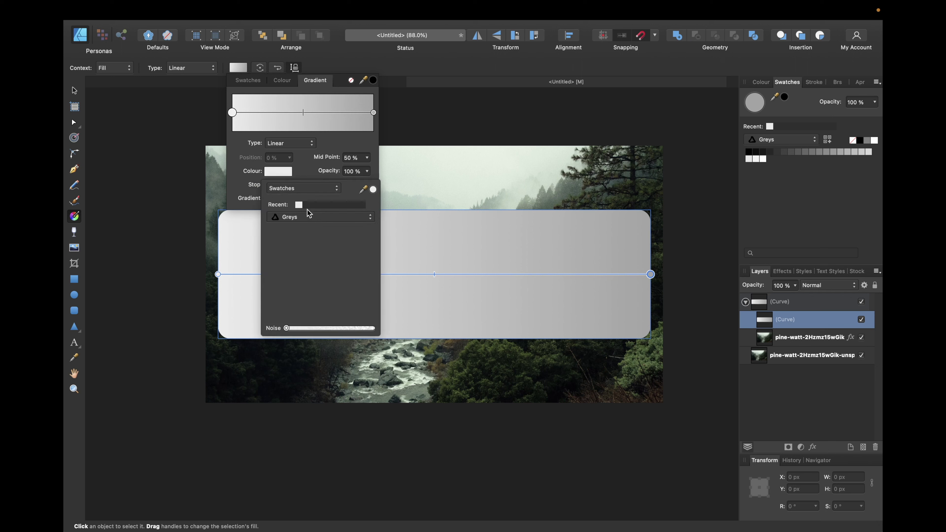
click(299, 205)
click(300, 217)
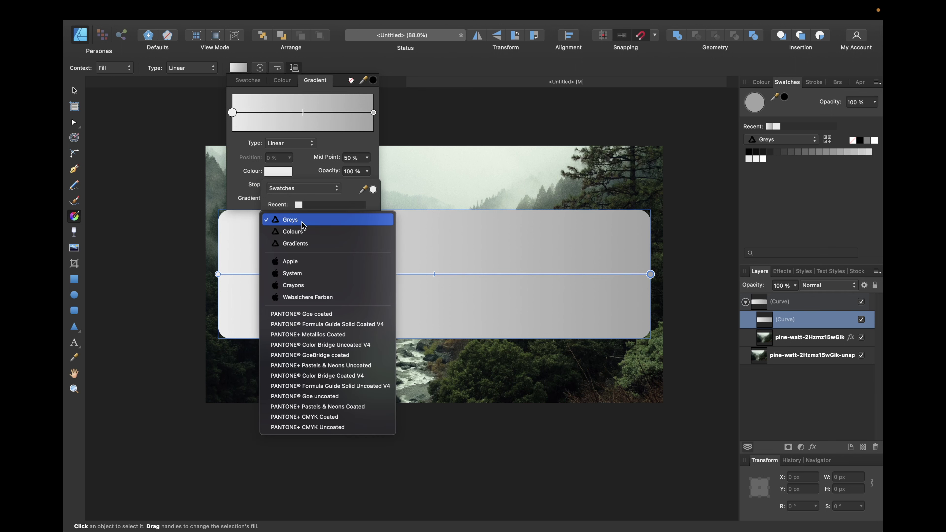
click(321, 219)
click(304, 237)
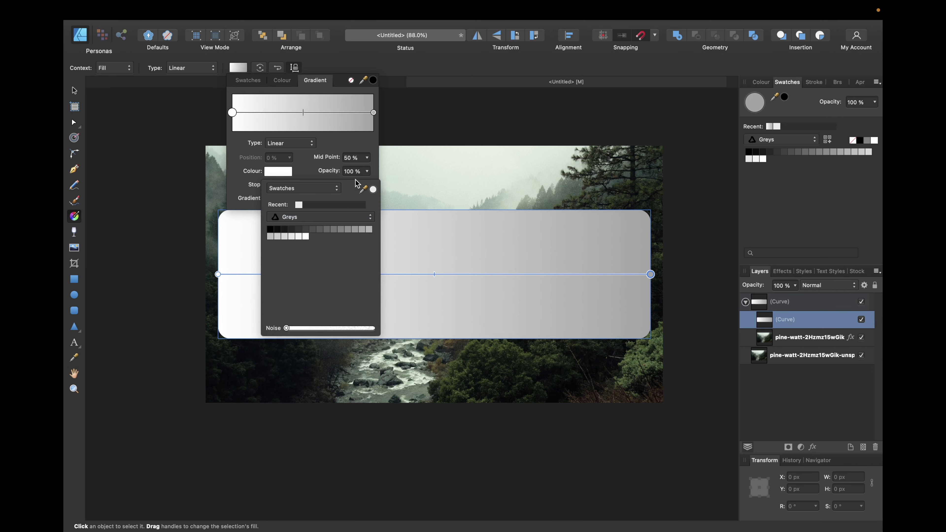
text(40)
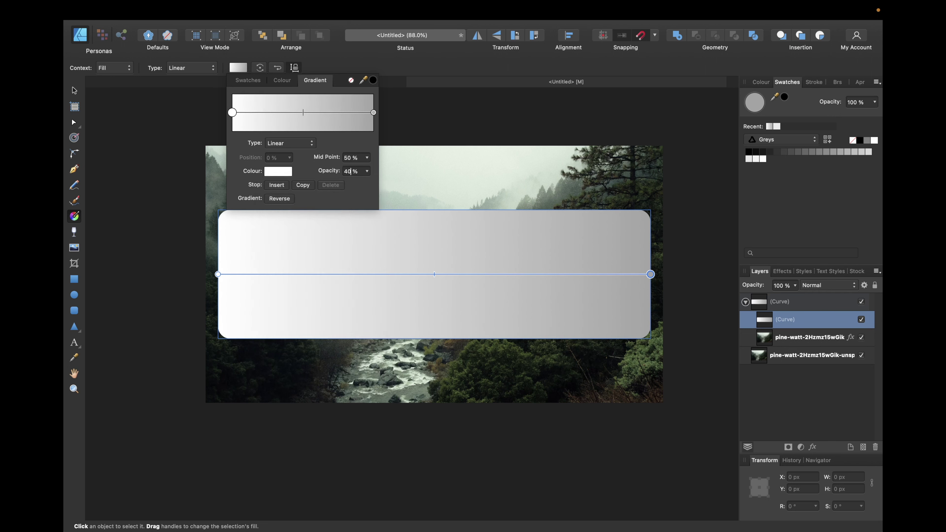
key(Return)
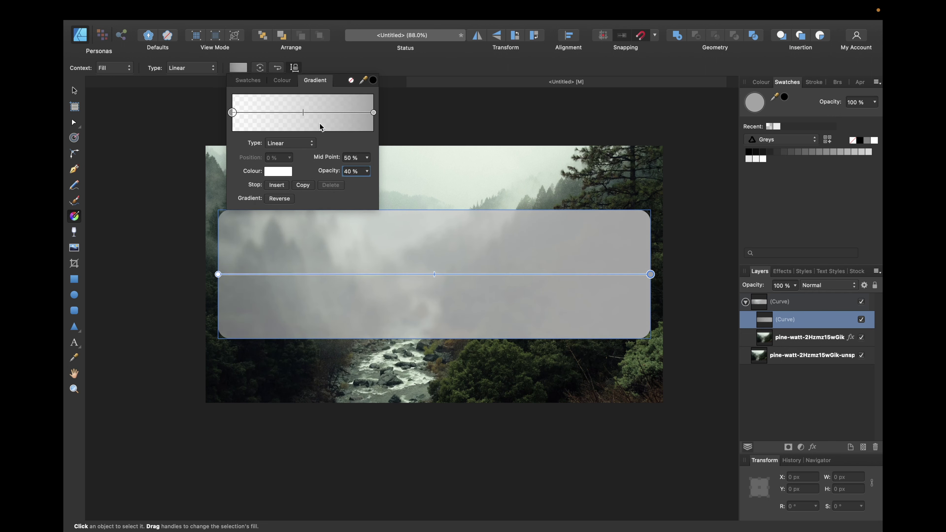
- Add another gradient stop and make it white at 20% opacity
click(276, 185)
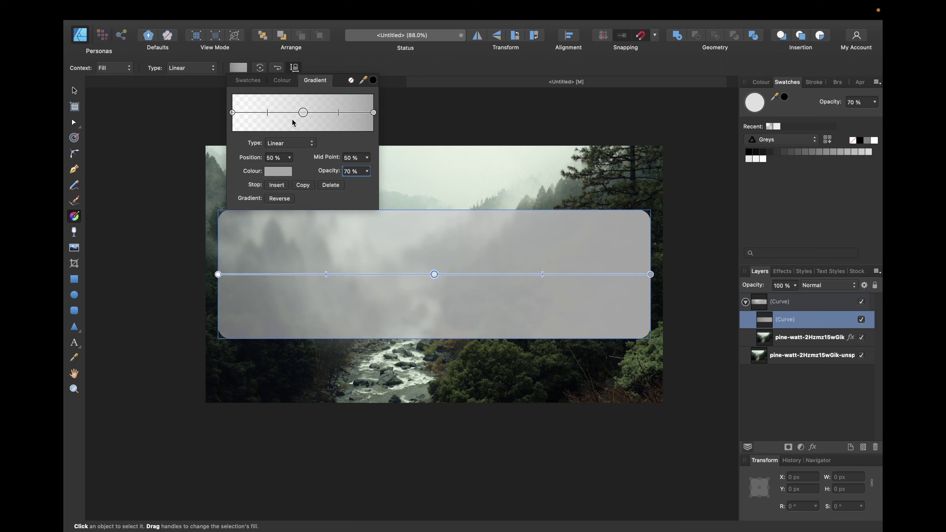
click(278, 172)
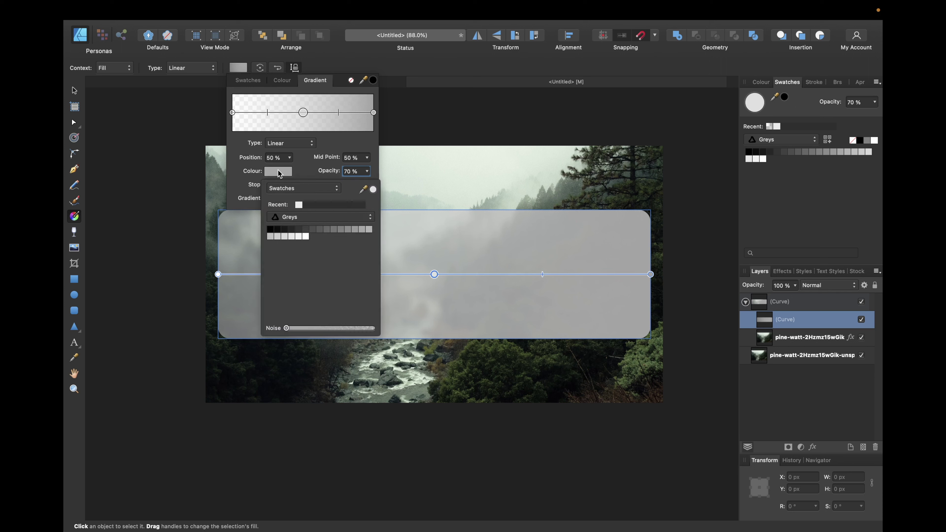
click(306, 236)
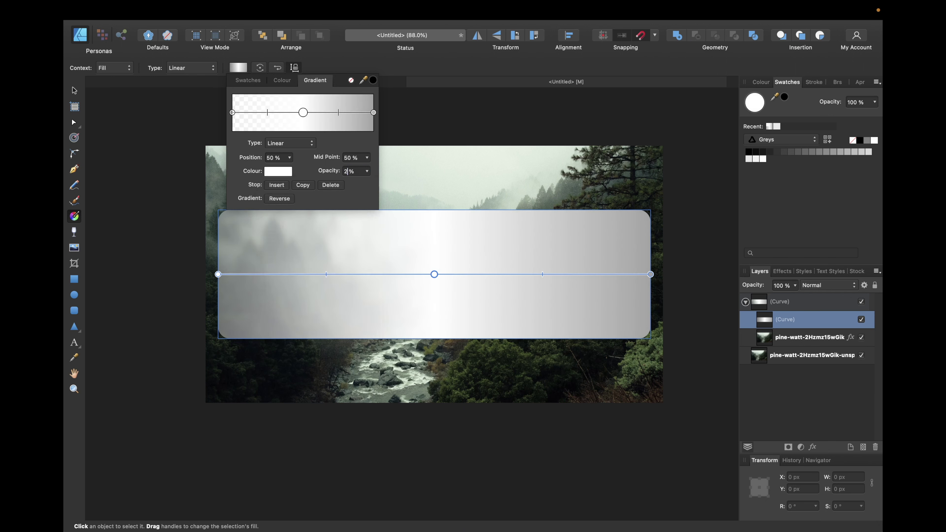
text(0)
key(Return)
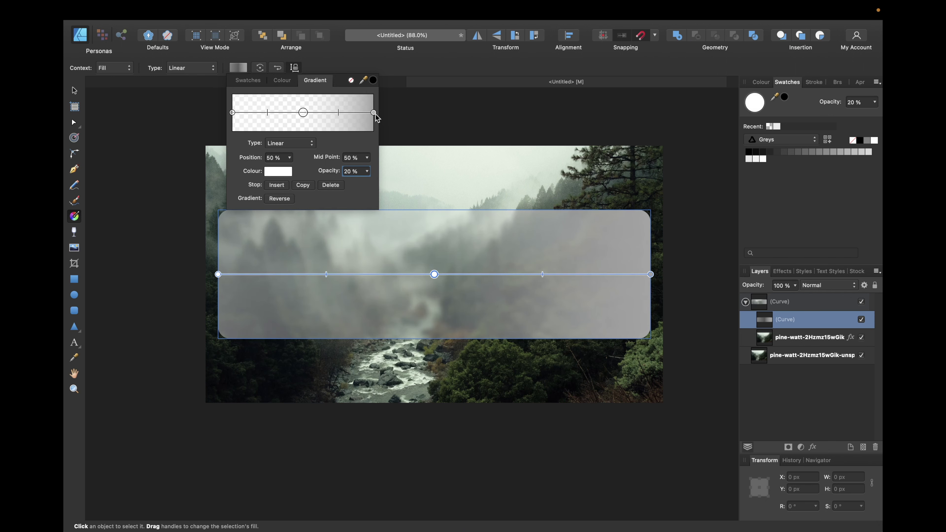
- Make the right end gradient stop white at 40% opacity
click(374, 112)
click(289, 173)
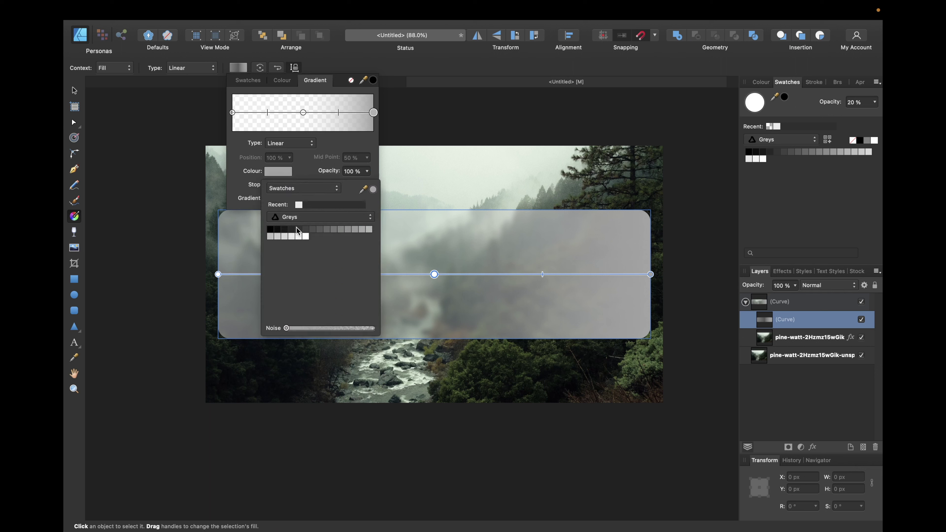
click(306, 236)
double_click(349, 170)
text(40)
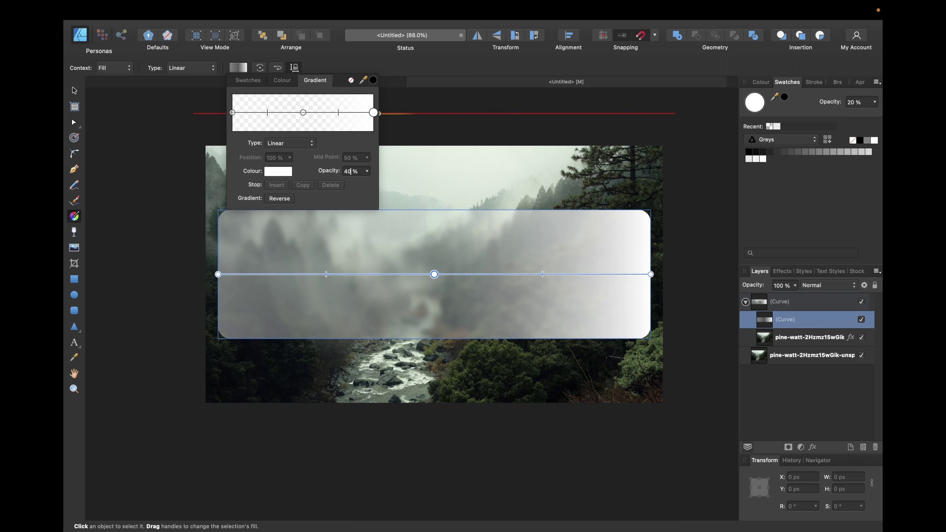
key(Return)
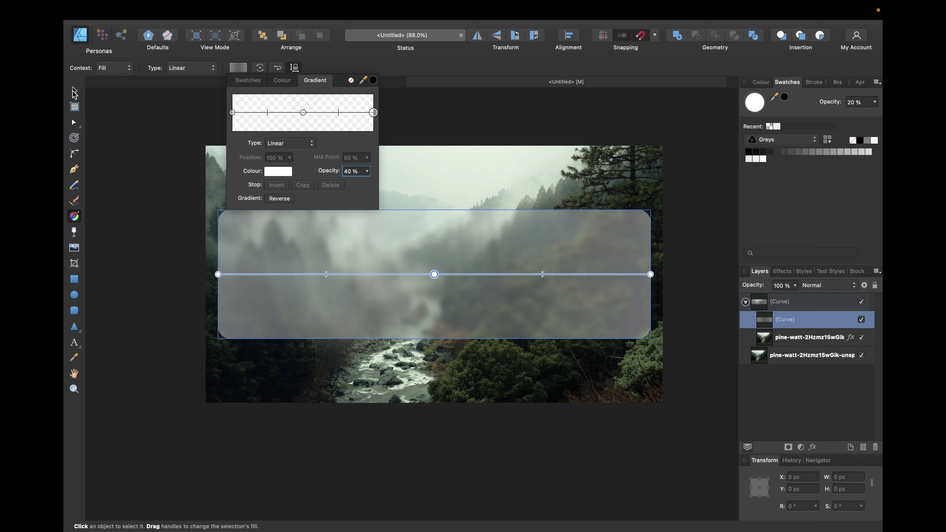
click(74, 93)
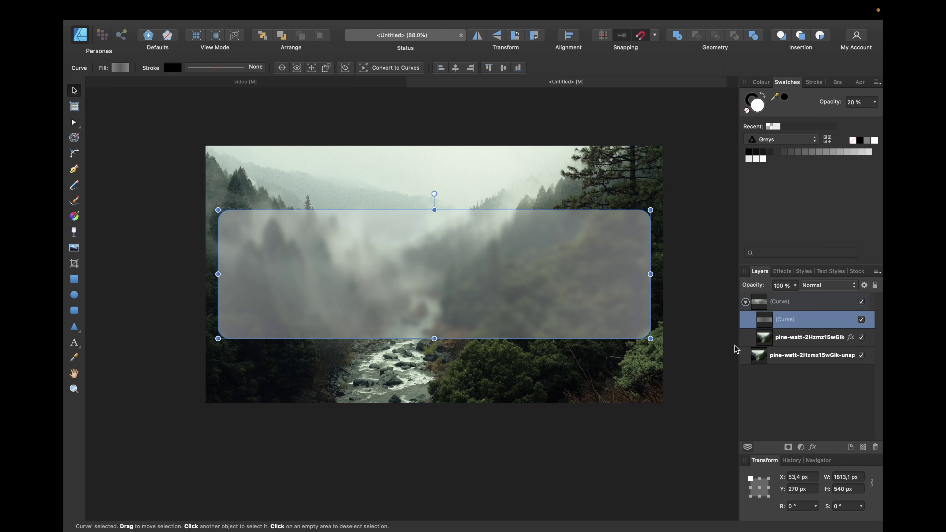
- Set the rectangle's curve layer opacity to 80% in the Layers panel
click(721, 332)
click(801, 323)
click(779, 283)
text(80)
key(Return)
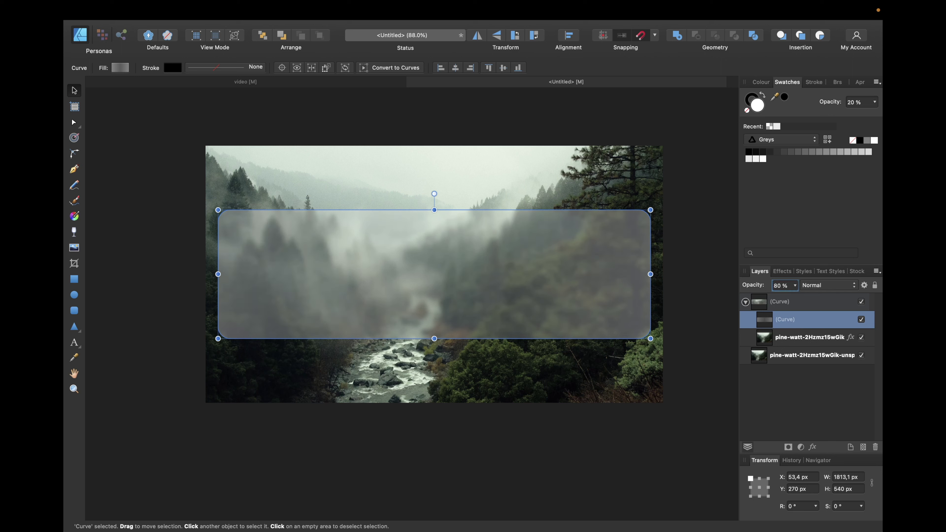
click(693, 244)
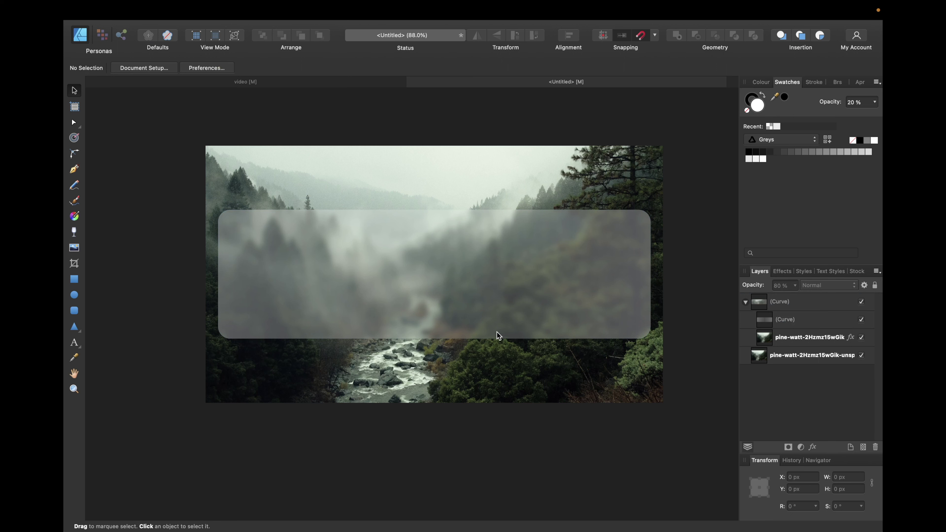
- Select the collapsed rectangle group and enable an Outer Shadow effect on it
scroll(498, 335, down, 2)
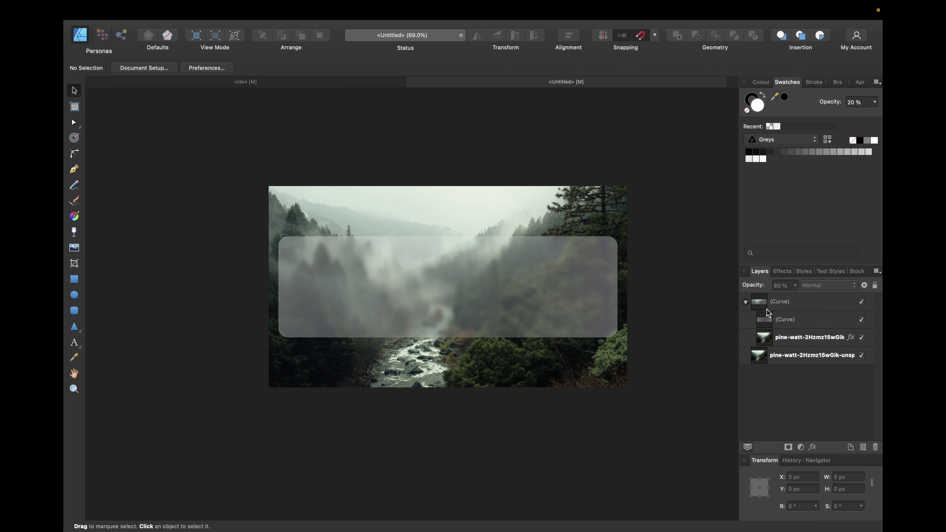
click(746, 303)
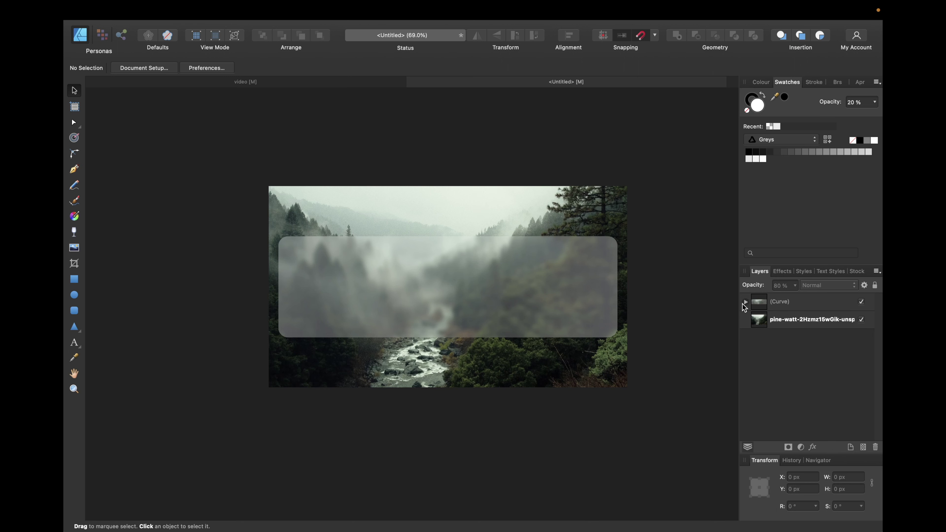
click(770, 303)
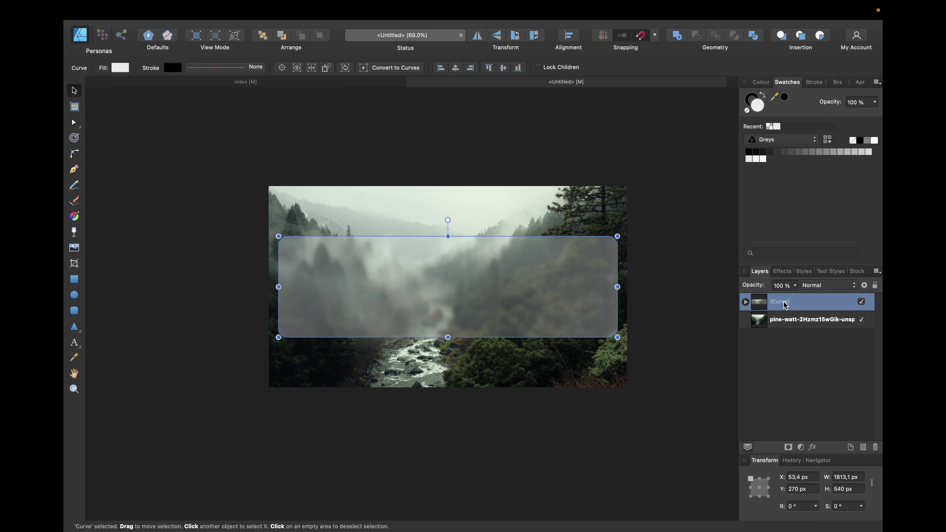
click(783, 271)
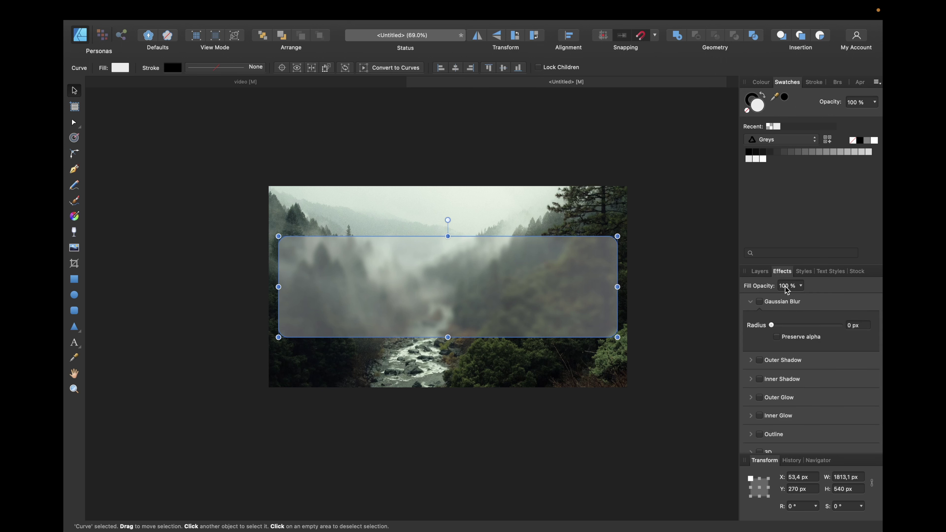
scroll(796, 356, down, 1)
click(759, 348)
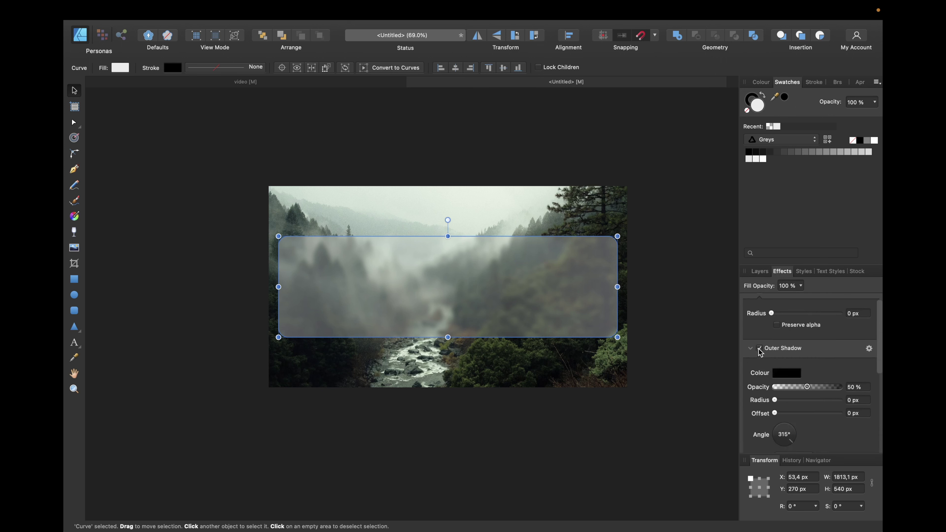
- Set the outer shadow radius and offset to 50 px each, keeping the 315° angle
click(855, 400)
text(50)
key(Return)
click(855, 413)
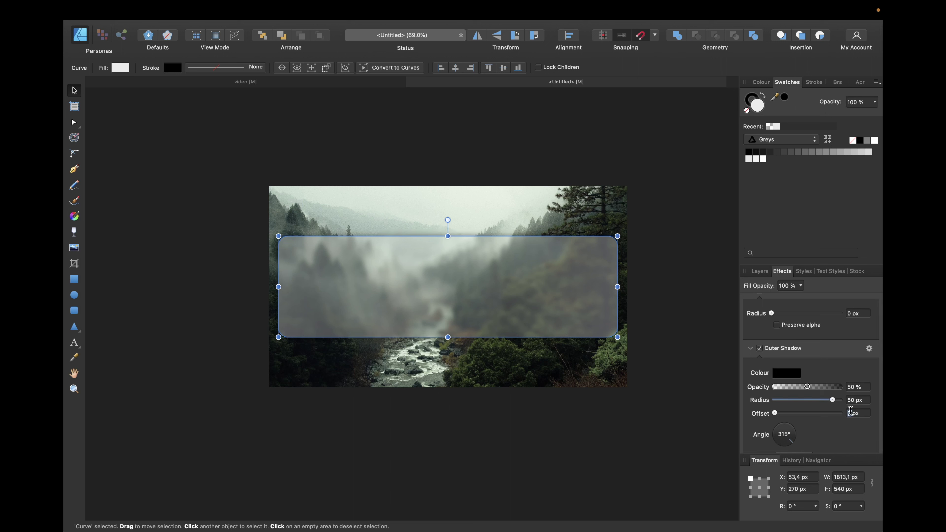
text(50)
key(Return)
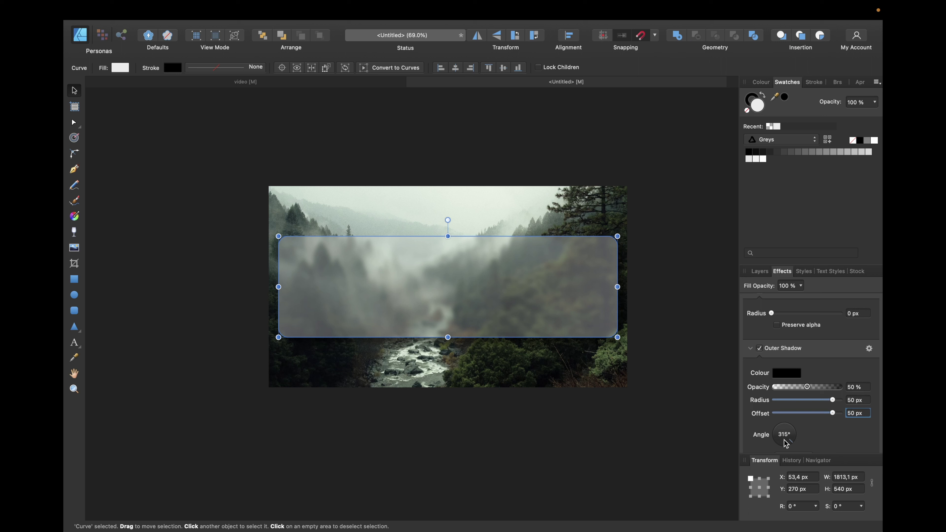
drag(786, 443, 786, 447)
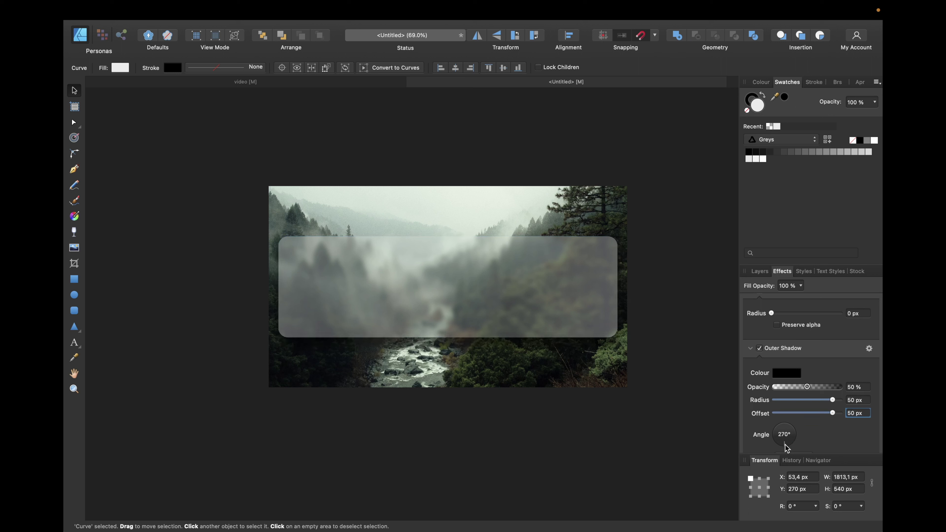
key(super+z)
click(734, 355)
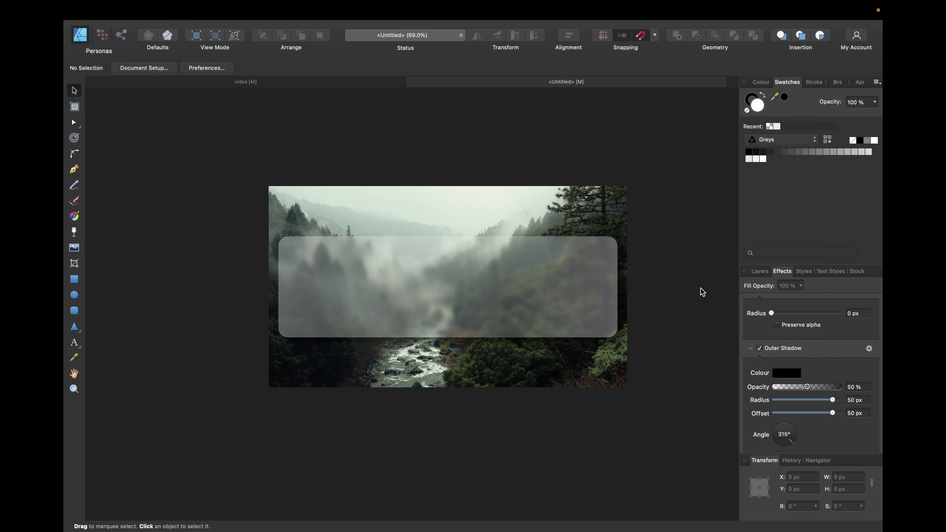
- In the Layers list, check the (Curve) group's inner rectangle and blurred forest photo, then collapse it
click(756, 272)
click(745, 301)
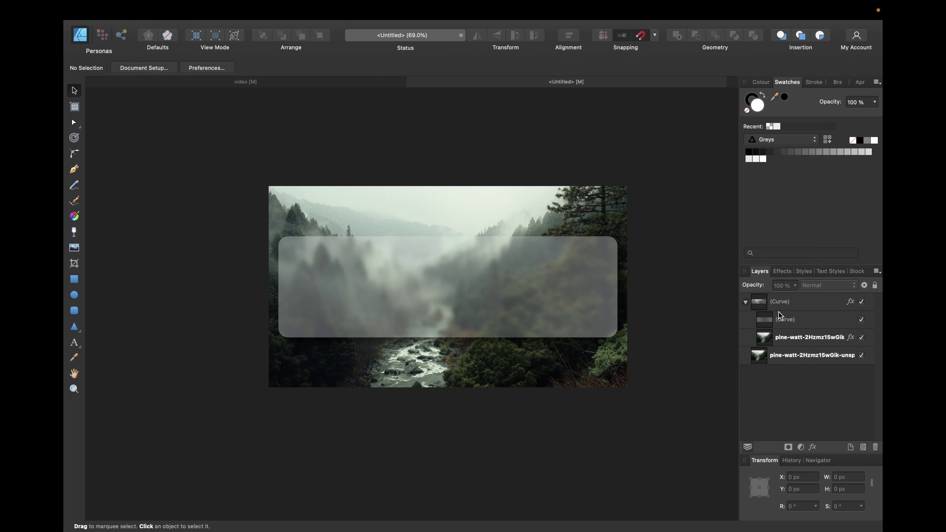
click(790, 324)
click(799, 343)
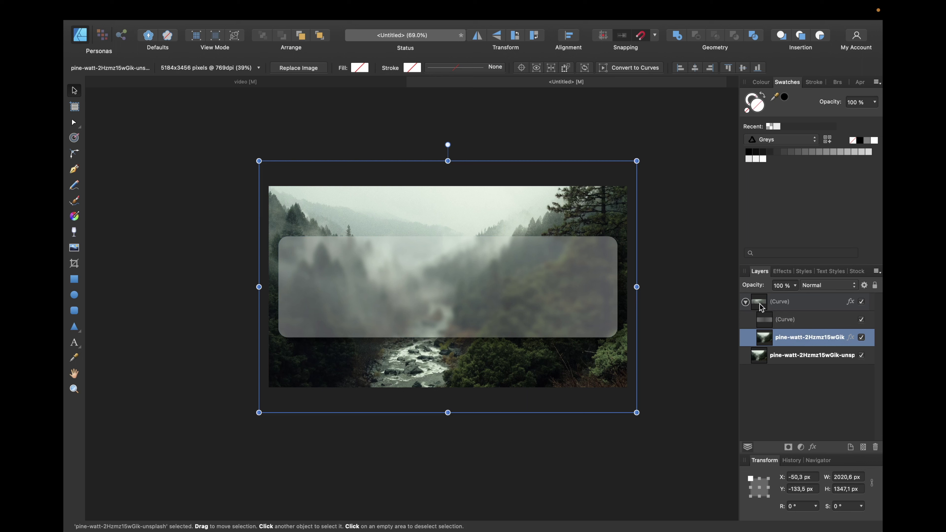
click(745, 302)
click(714, 298)
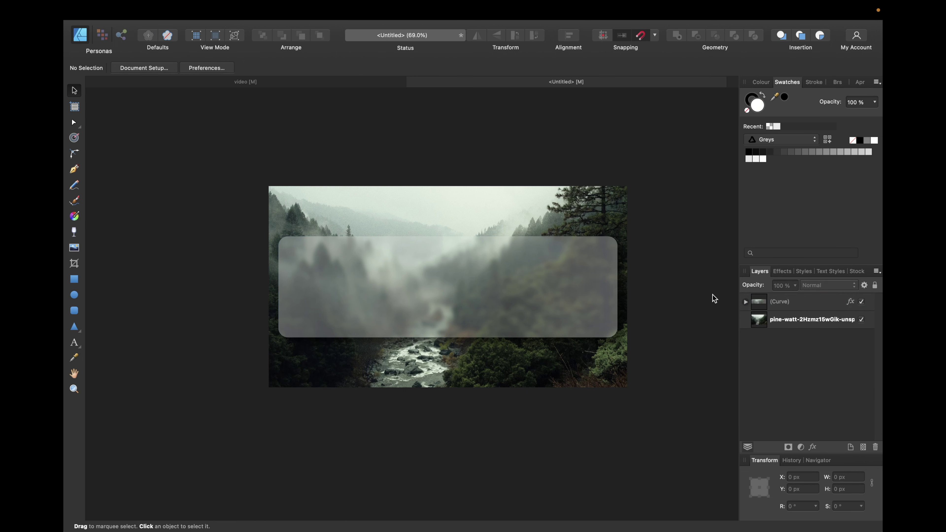